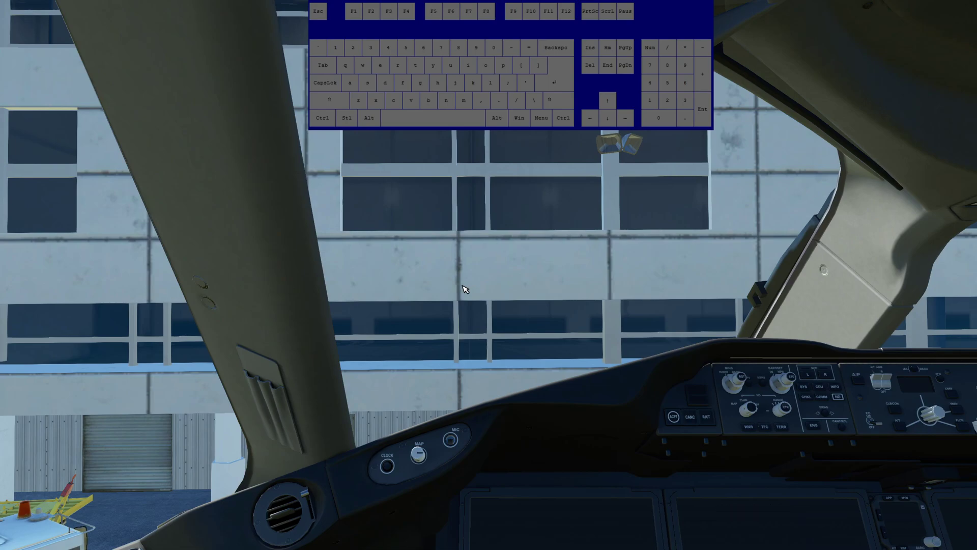
- Try the default drone camera: strafe with D and A, turn with Num 6 and Num 4, then return to the cockpit
{"action": "key", "text": "Insert"}
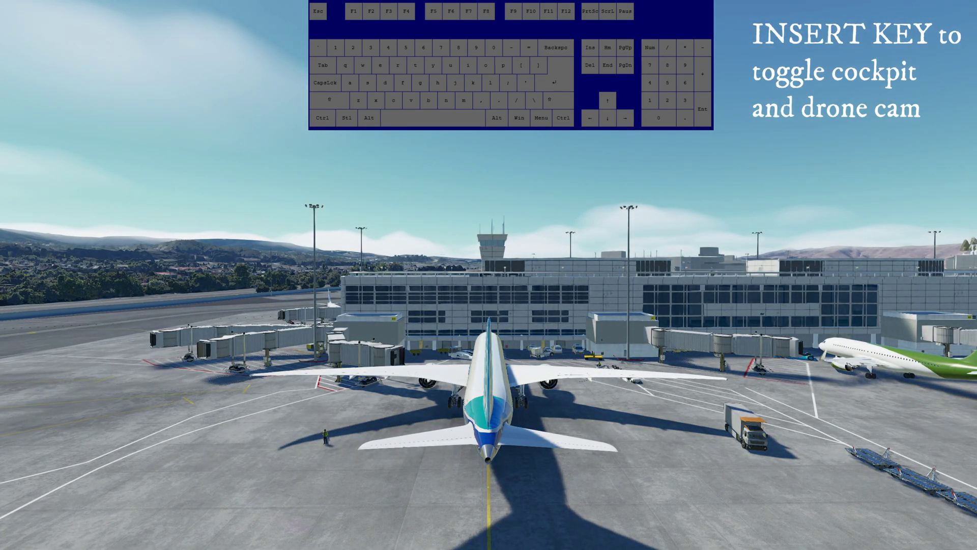
{"action": "key", "text": "d"}
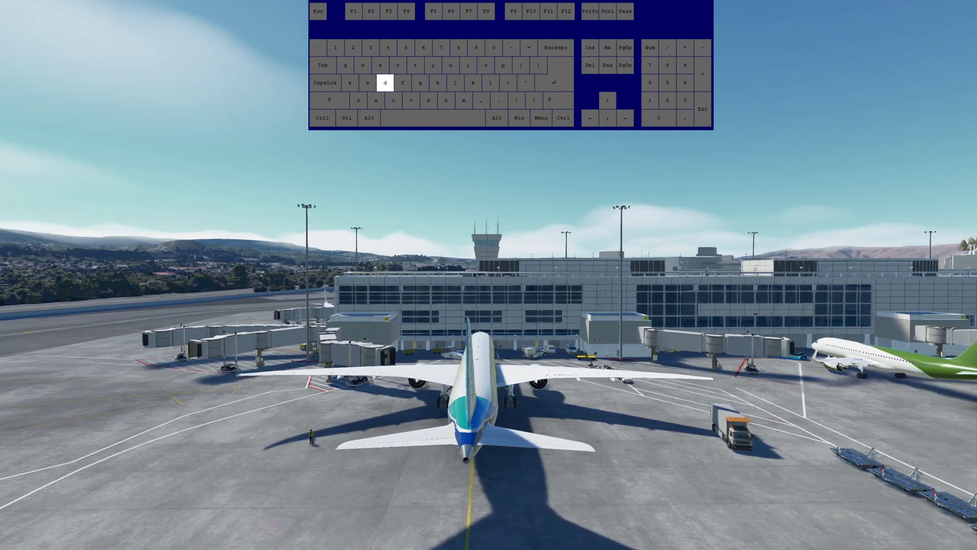
{"action": "key", "text": "a"}
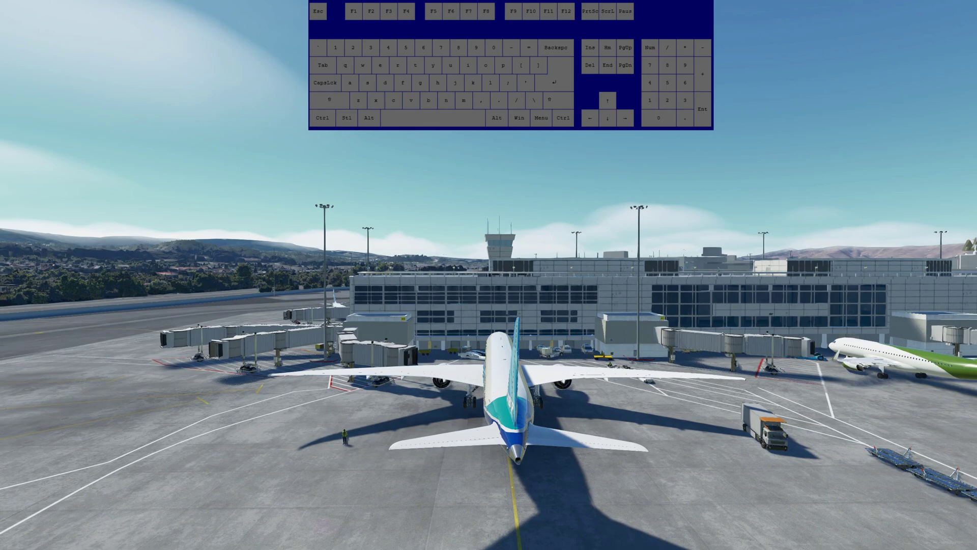
{"action": "key", "text": "KP_6"}
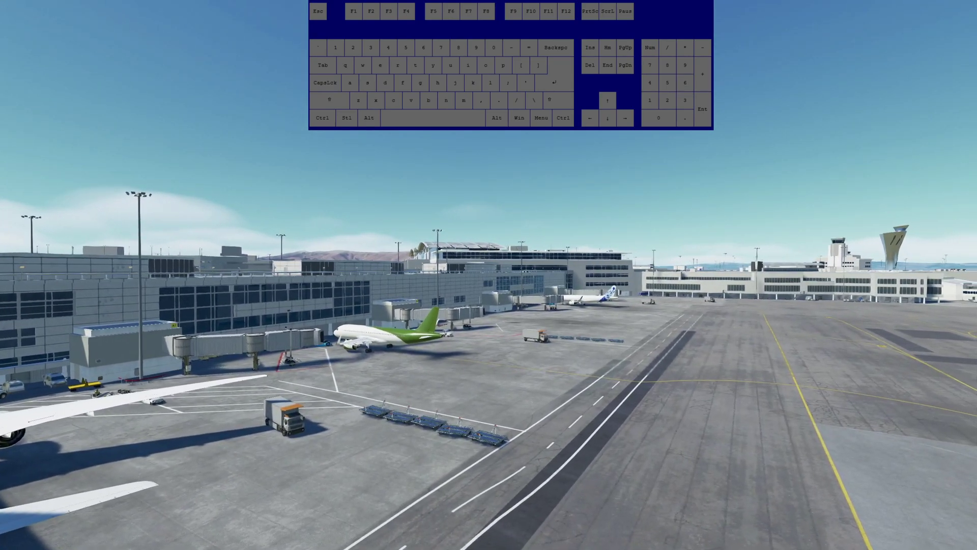
{"action": "key", "text": "KP_4"}
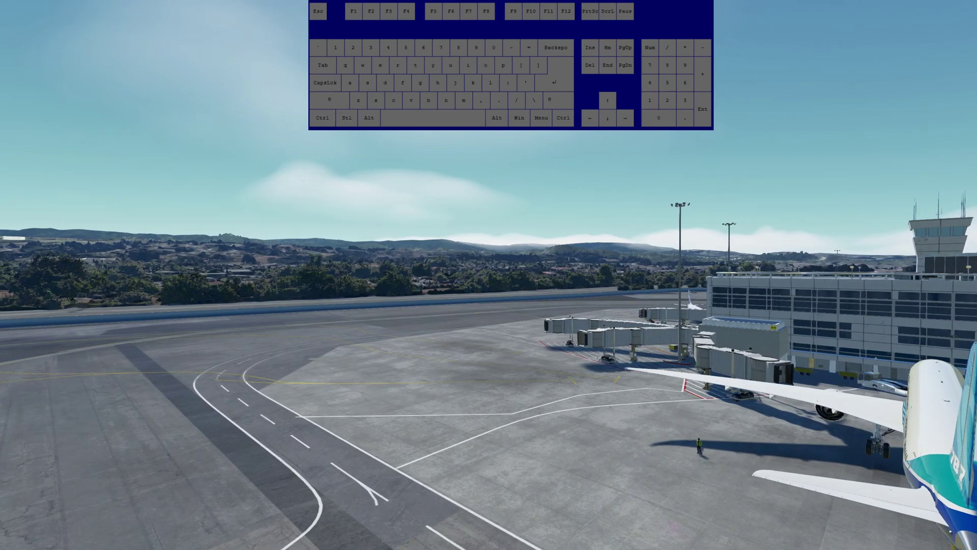
{"action": "key", "text": "Insert"}
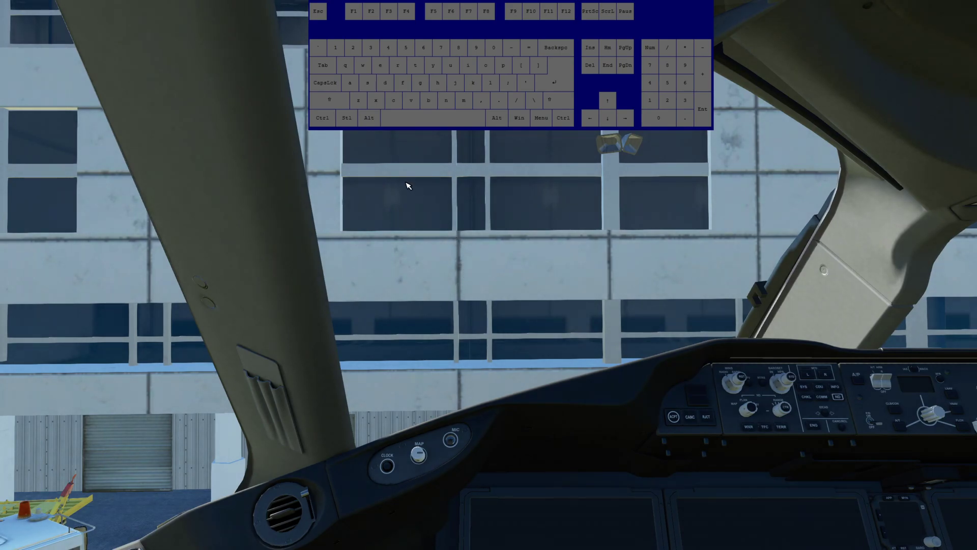
- Open the keyboard controls and search the bindings by the Num 4 input
{"action": "key", "text": "Escape"}
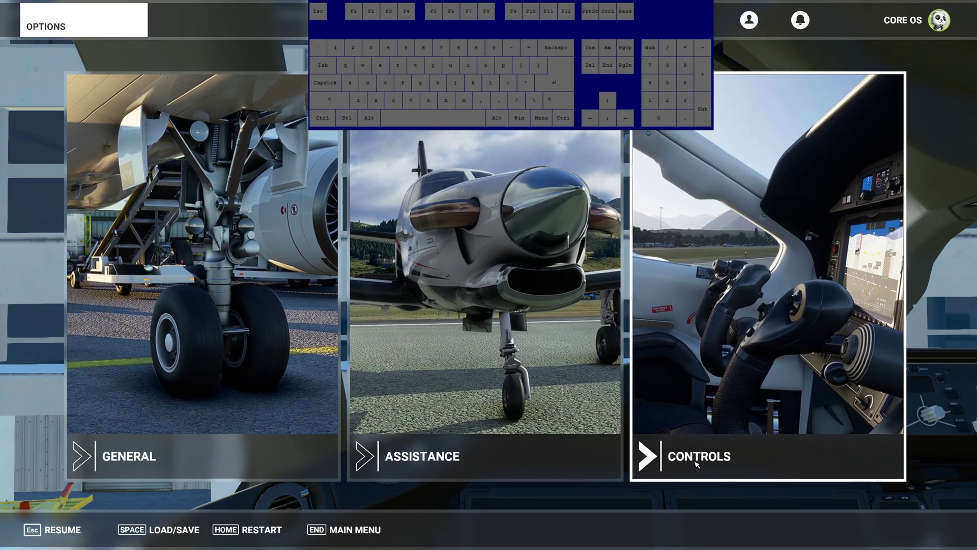
{"action": "left_click", "coordinate": [711, 460]}
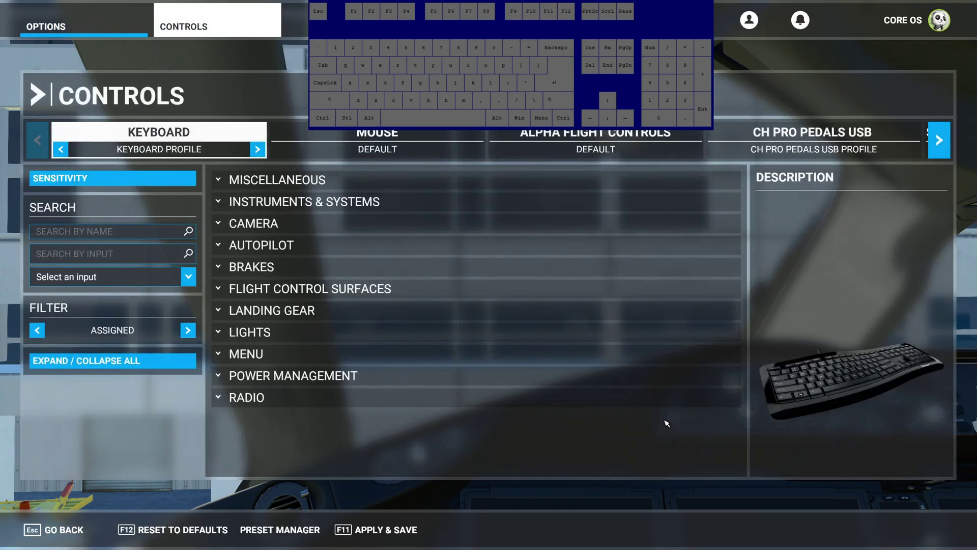
{"action": "left_click", "coordinate": [192, 131]}
{"action": "left_click", "coordinate": [126, 259]}
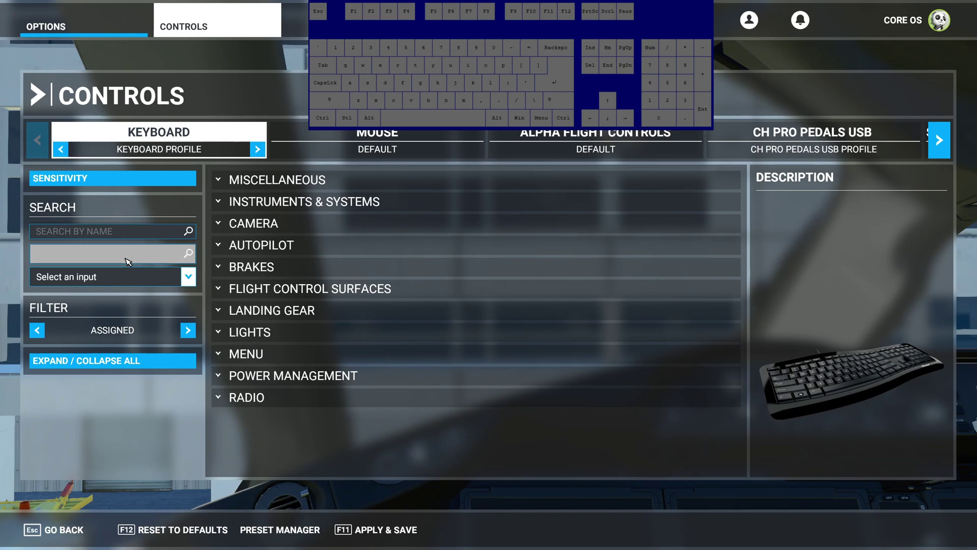
{"action": "key", "text": "KP_4"}
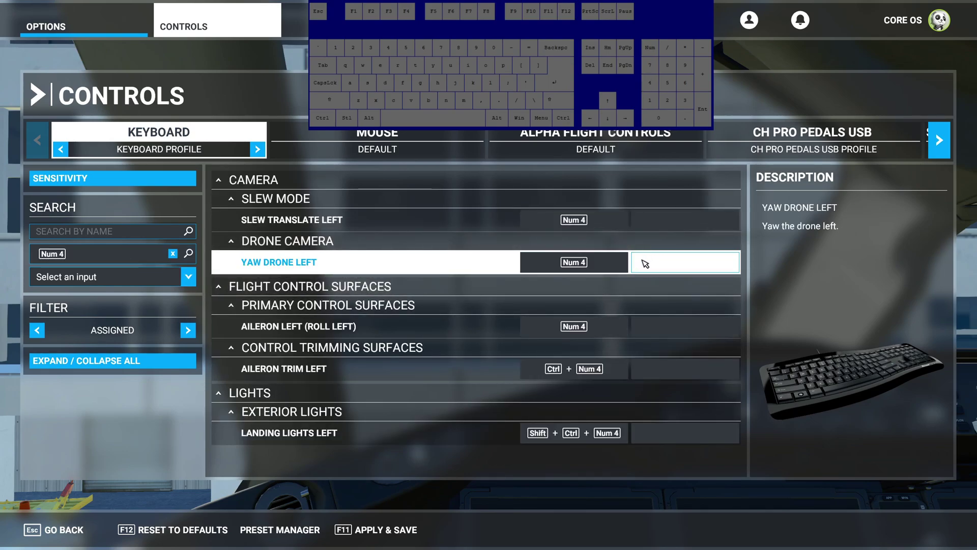
- Bind Q as Yaw Drone Left's second key beside Num 4, accepting the conflict, and clear the filter
{"action": "left_click", "coordinate": [674, 269]}
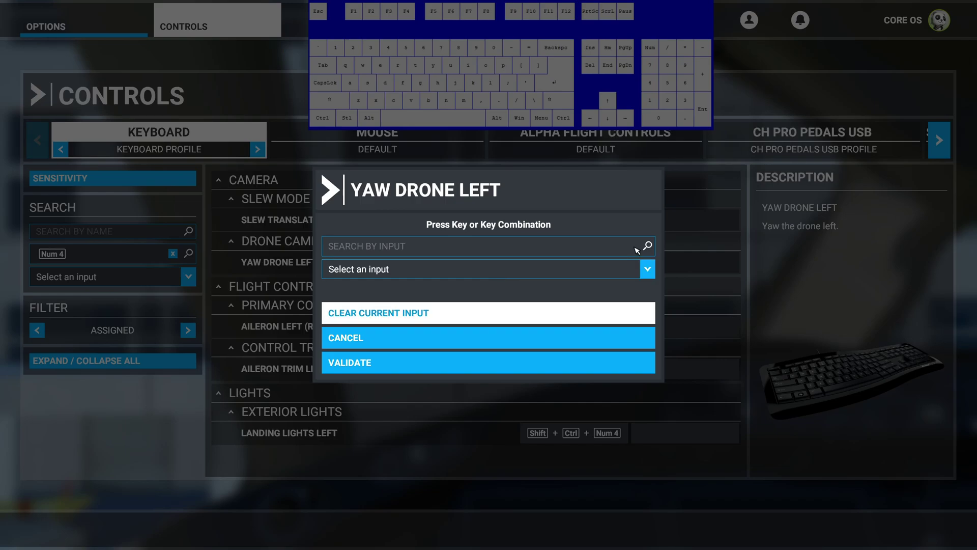
{"action": "key", "text": "q"}
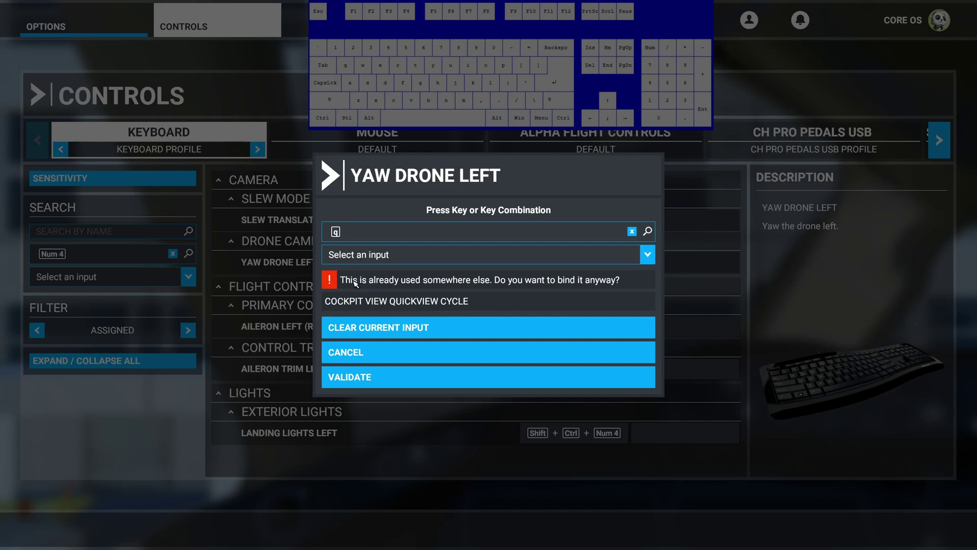
{"action": "left_click", "coordinate": [365, 379]}
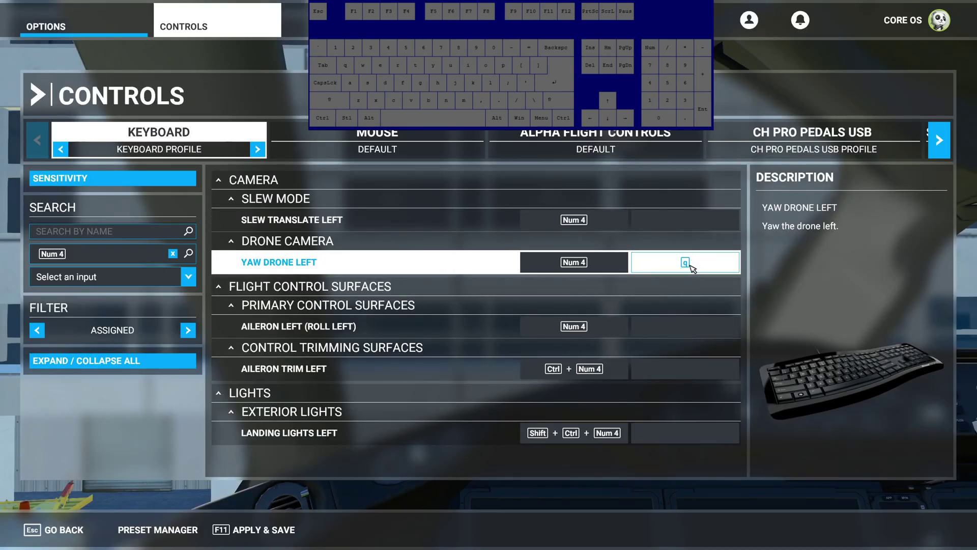
{"action": "left_click", "coordinate": [174, 254]}
- Filter by Num 6, add E as Yaw Drone Right's second key, then Apply & Save and exit
{"action": "left_click", "coordinate": [167, 258]}
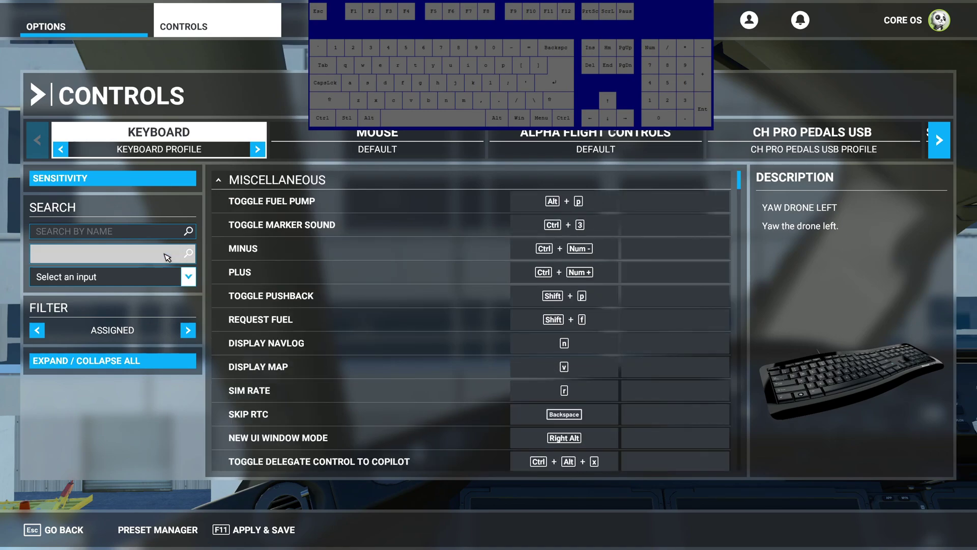
{"action": "key", "text": "KP_6"}
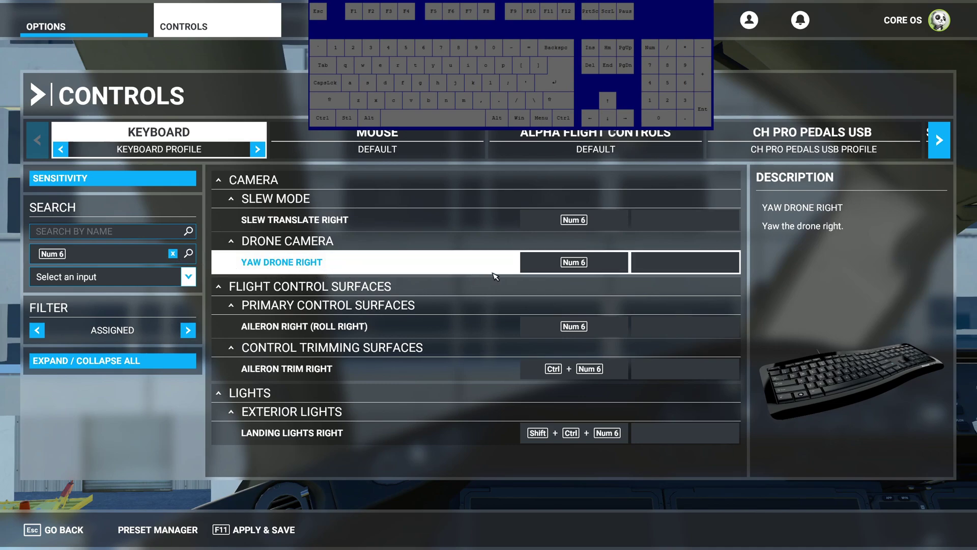
{"action": "left_click", "coordinate": [671, 268]}
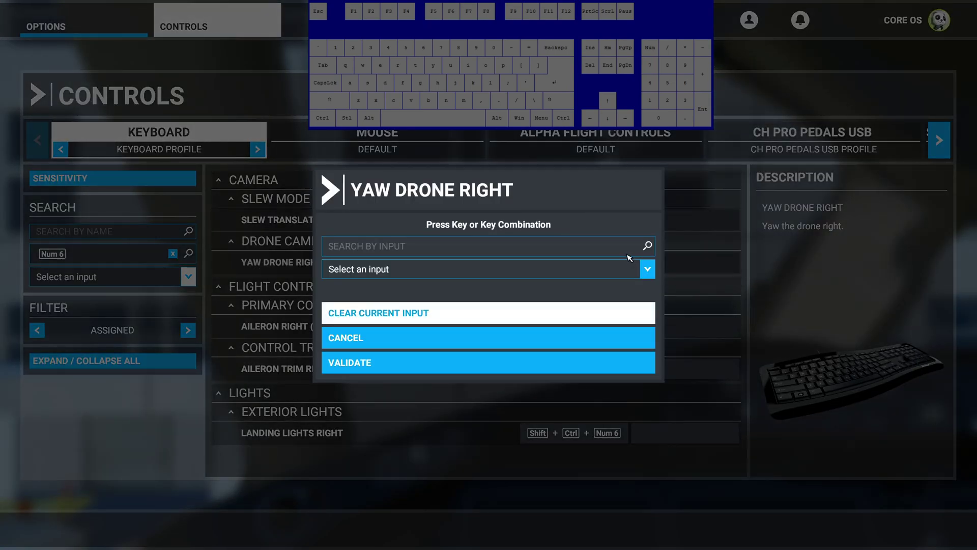
{"action": "key", "text": "e"}
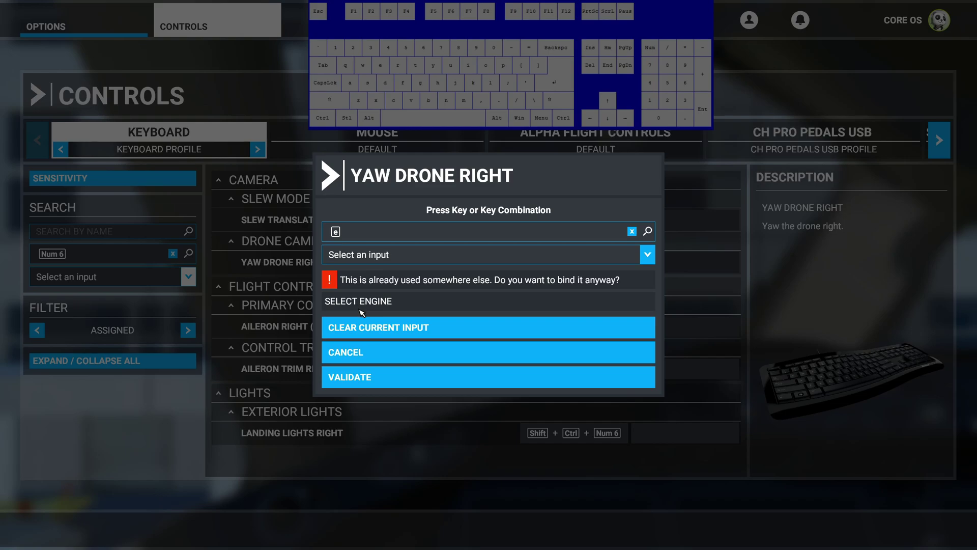
{"action": "left_click", "coordinate": [370, 378]}
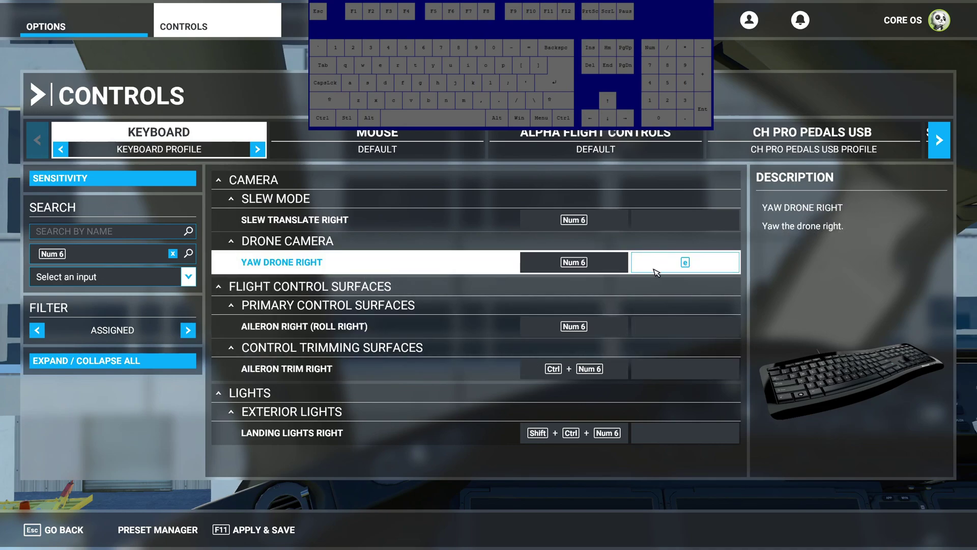
{"action": "left_click", "coordinate": [256, 529]}
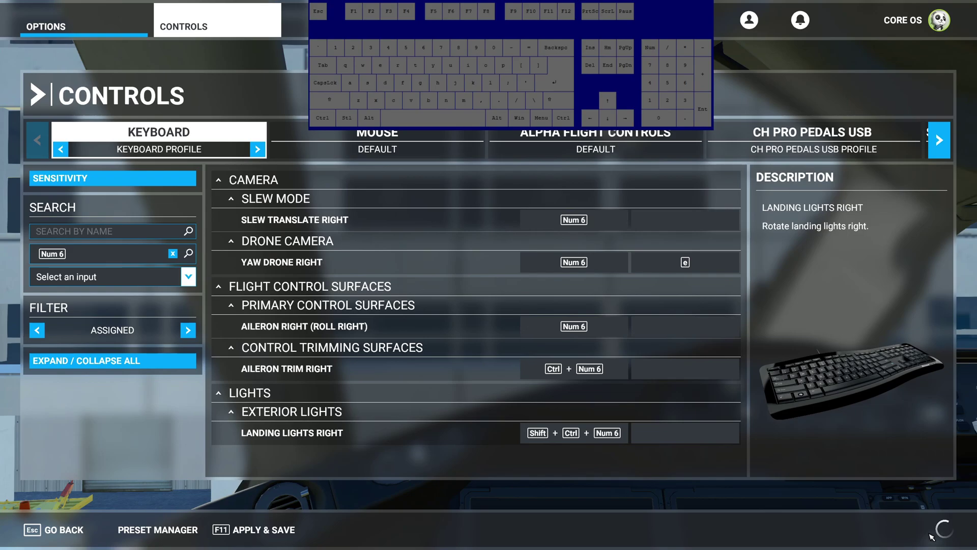
{"action": "left_click", "coordinate": [231, 539]}
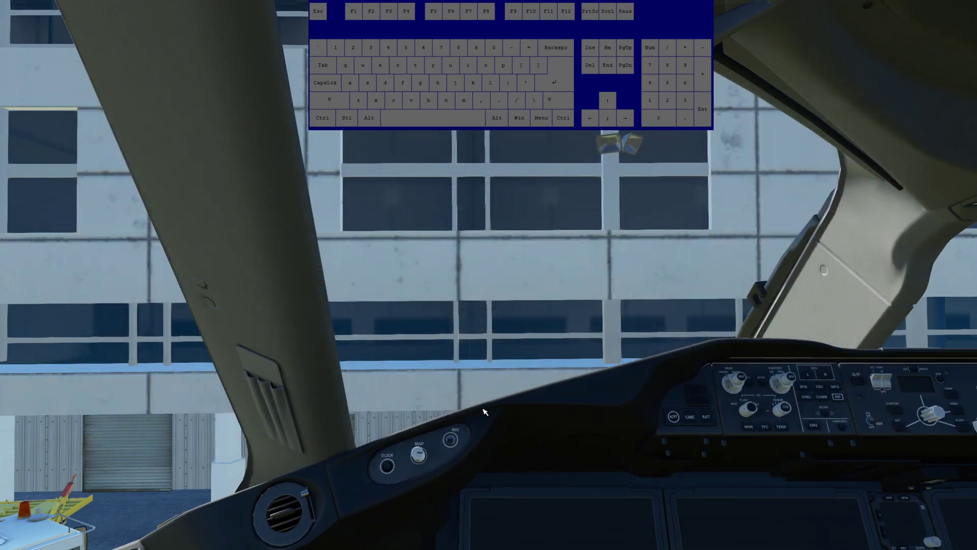
- Switch to the drone camera and move it around the parked 787 with D, A, W and S
{"action": "key", "text": "End"}
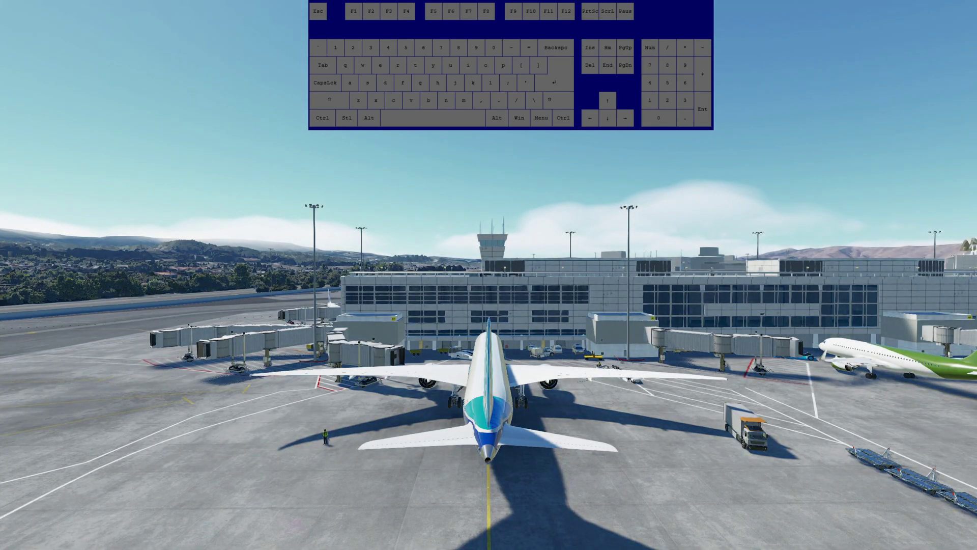
{"action": "key", "text": "Insert"}
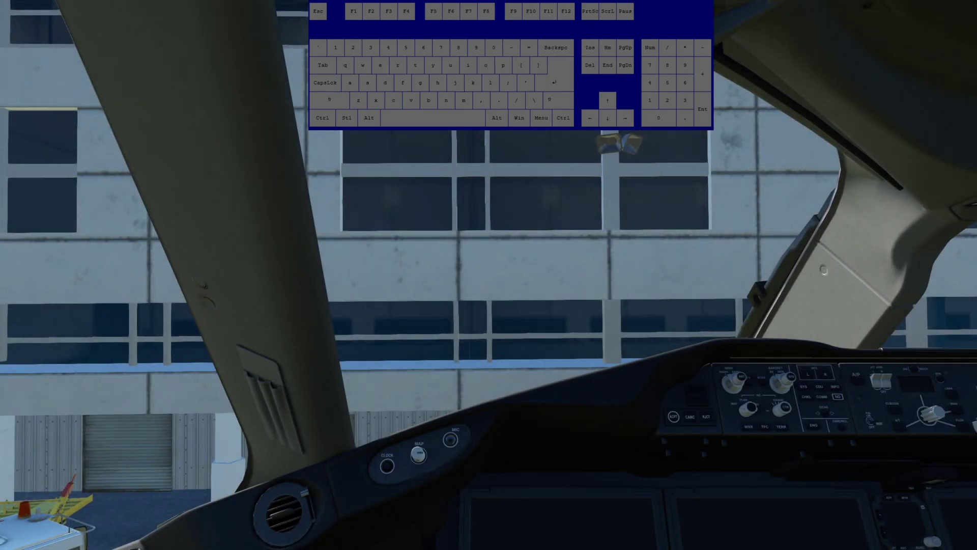
{"action": "key", "text": "End"}
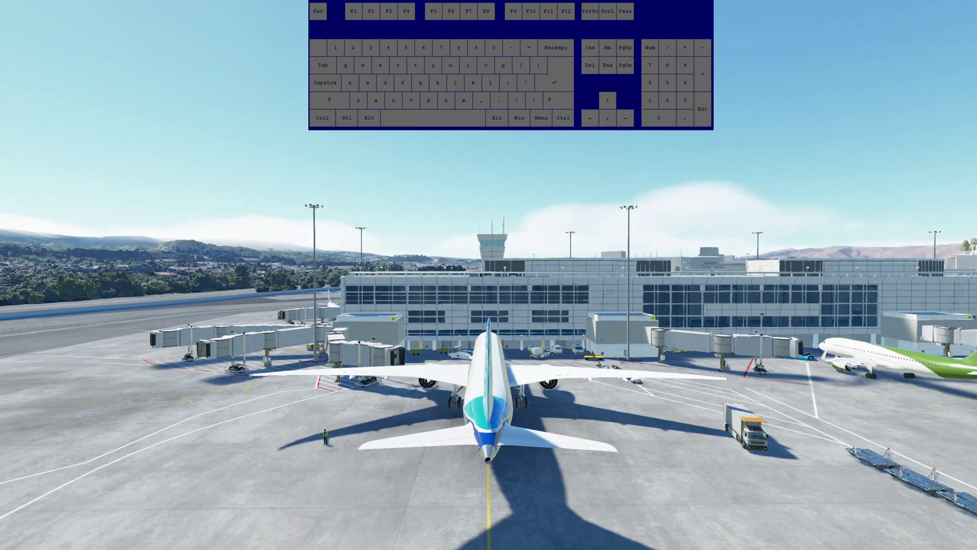
{"action": "key", "text": "d"}
{"action": "key", "text": "a"}
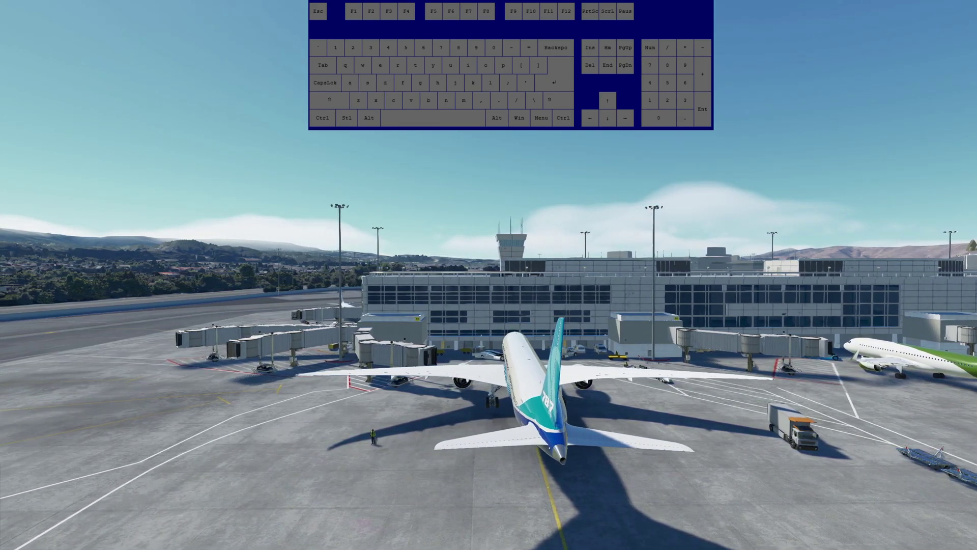
{"action": "key", "text": "w"}
{"action": "key", "text": "s"}
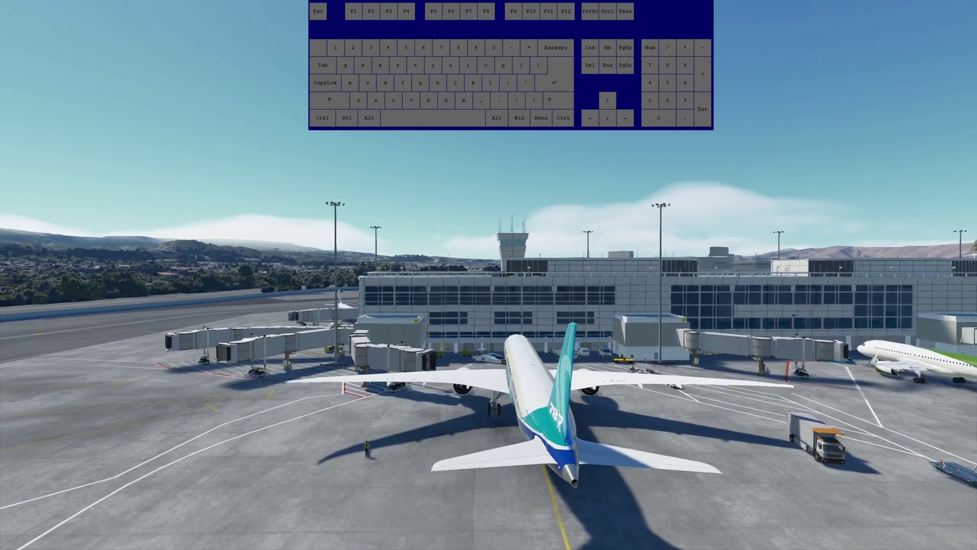
- Yaw the camera right with E and back left with Q, then strafe toward the tower and terminal
{"action": "key", "text": "e"}
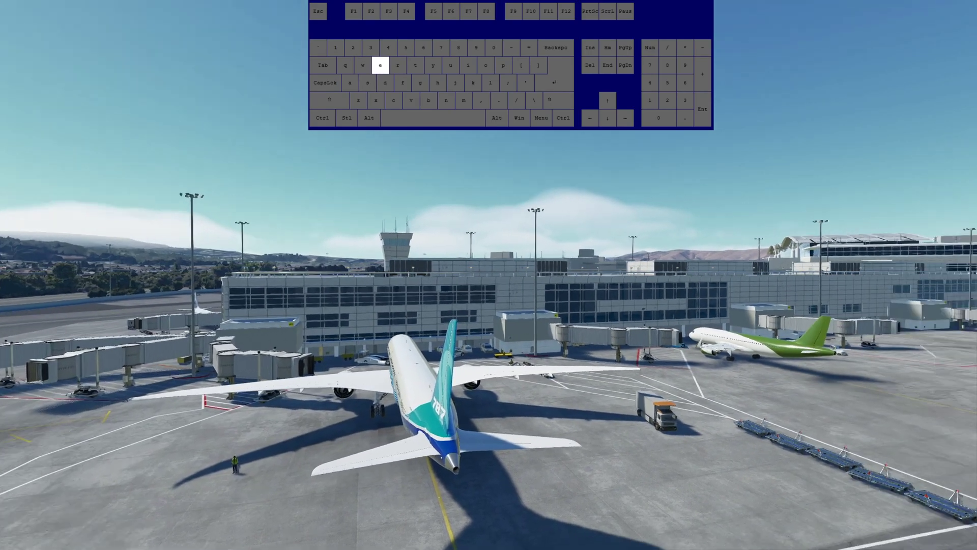
{"action": "key", "text": "q"}
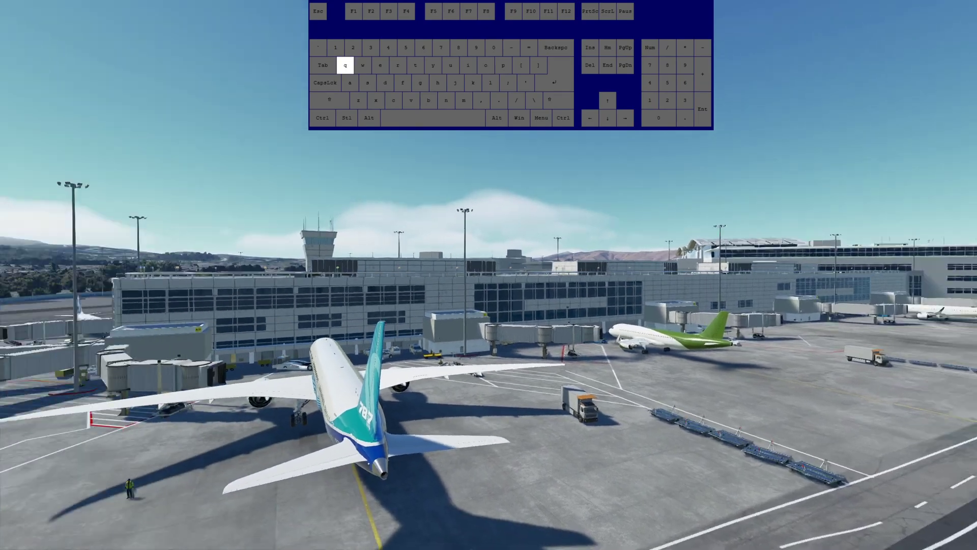
{"action": "key", "text": "d"}
{"action": "key", "text": "d"}
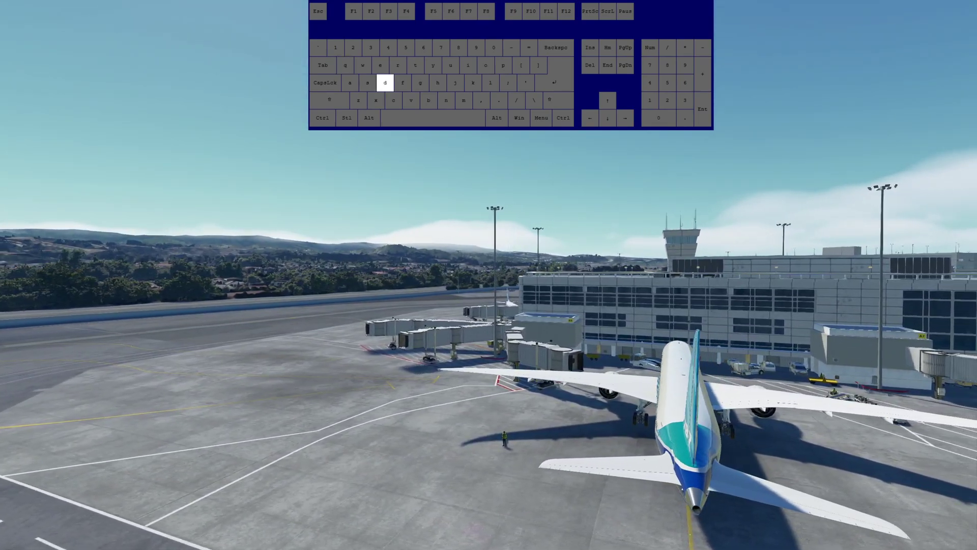
{"action": "key", "text": "d"}
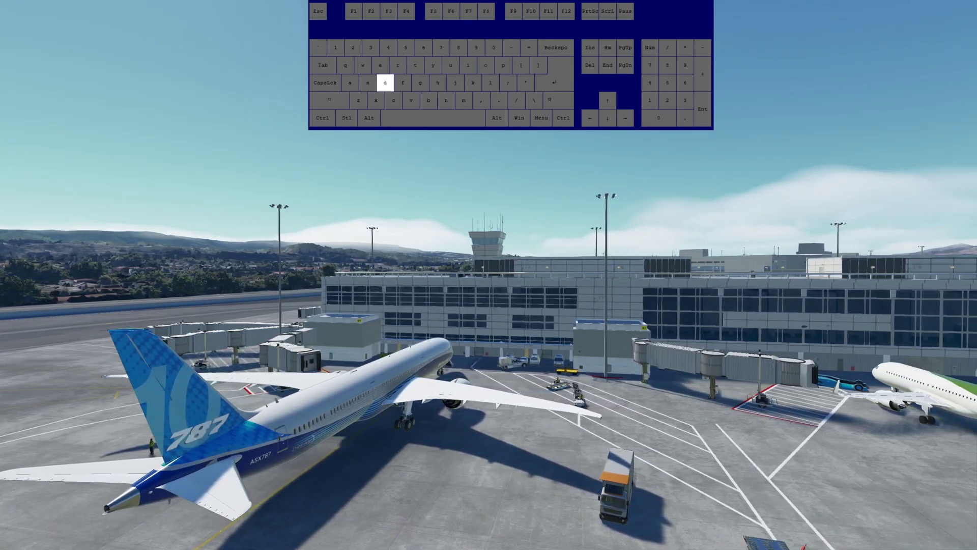
{"action": "key", "text": "F2"}
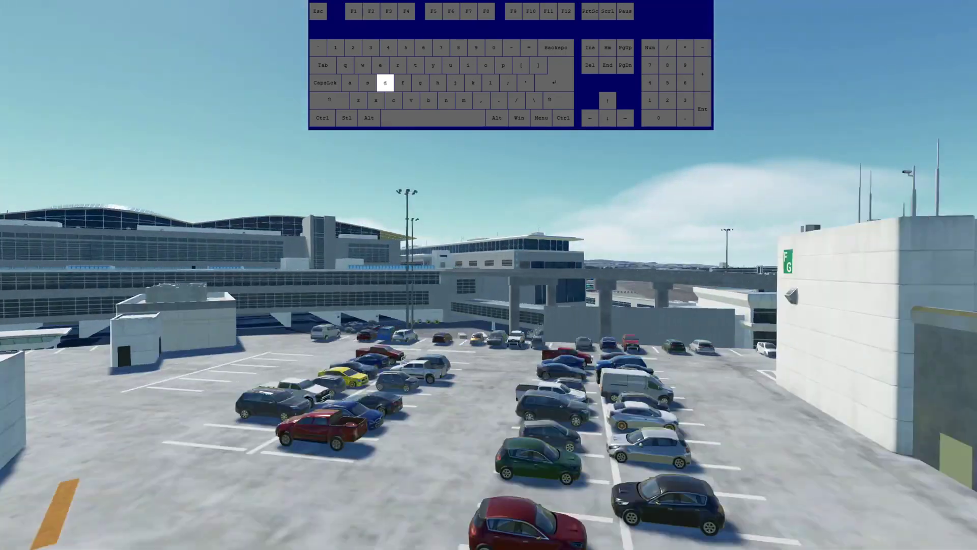
- Strafe the drone camera along the terminal facade with A and D, then reset it behind the airliner with Num 5
{"action": "key", "text": "F1"}
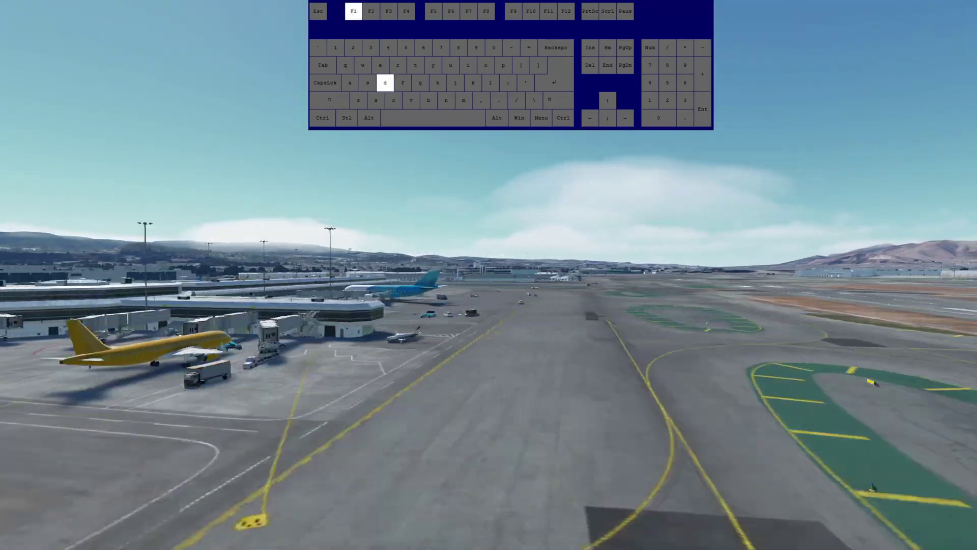
{"action": "key", "text": "a"}
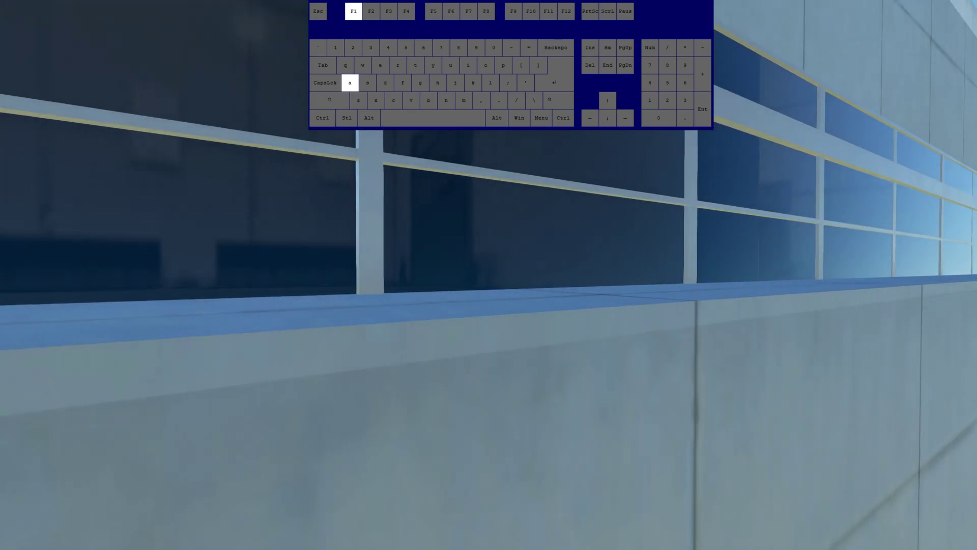
{"action": "key", "text": "d"}
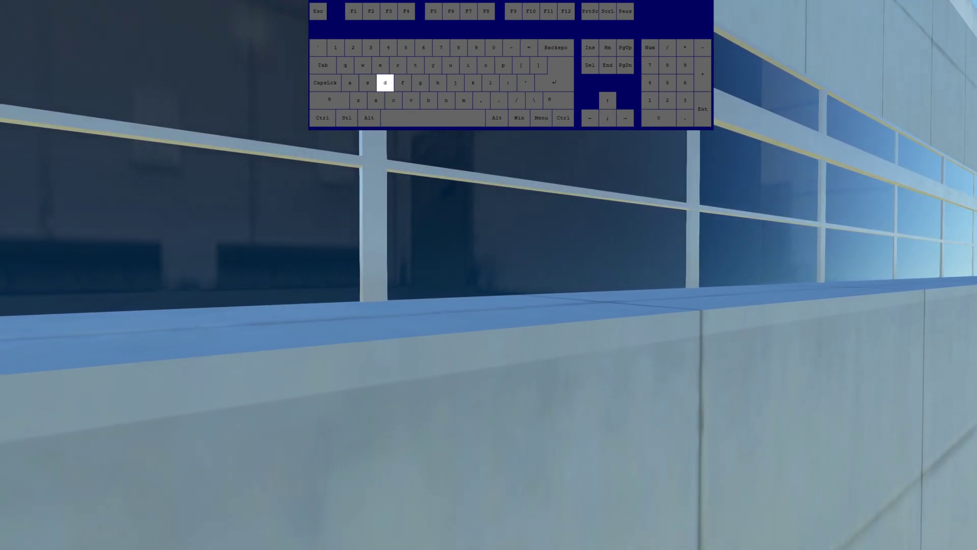
{"action": "key", "text": "d"}
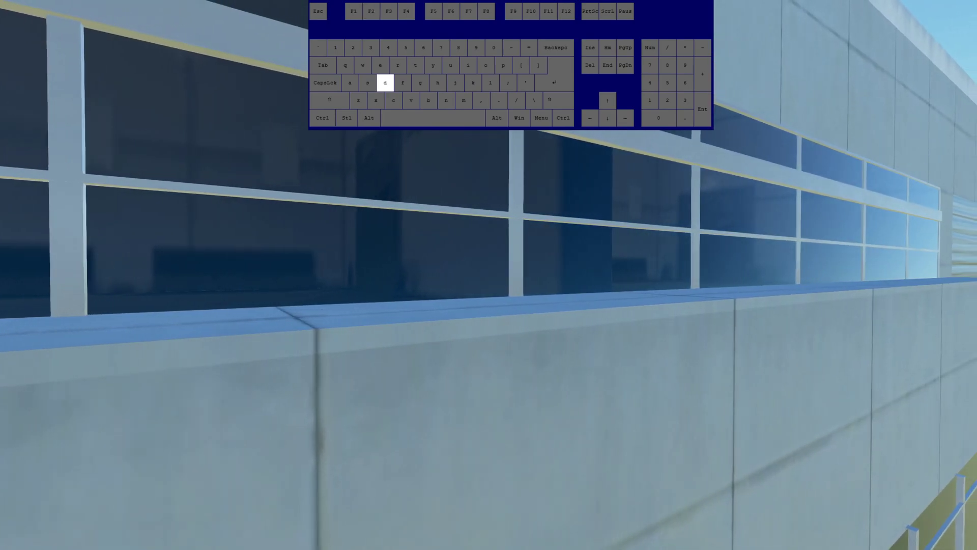
{"action": "key", "text": "F2"}
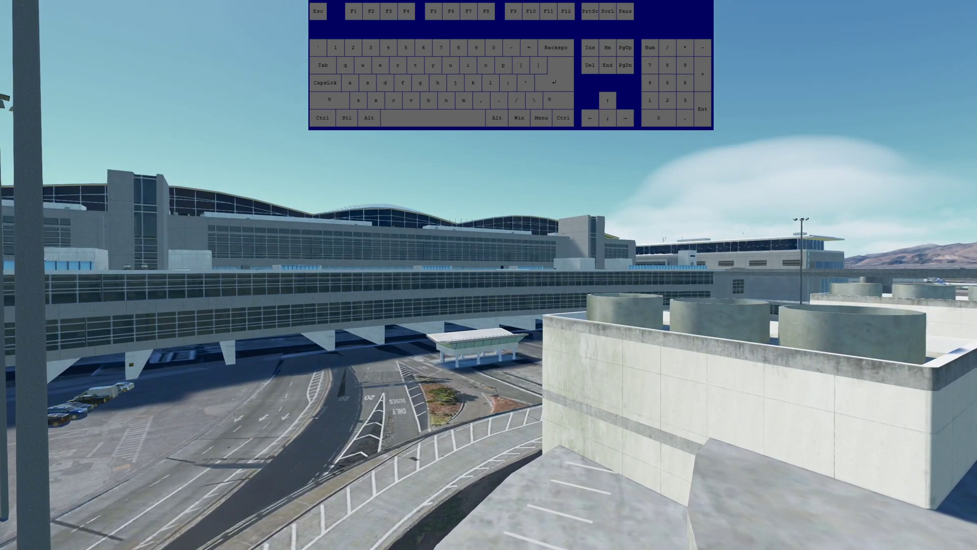
{"action": "key", "text": "KP_5"}
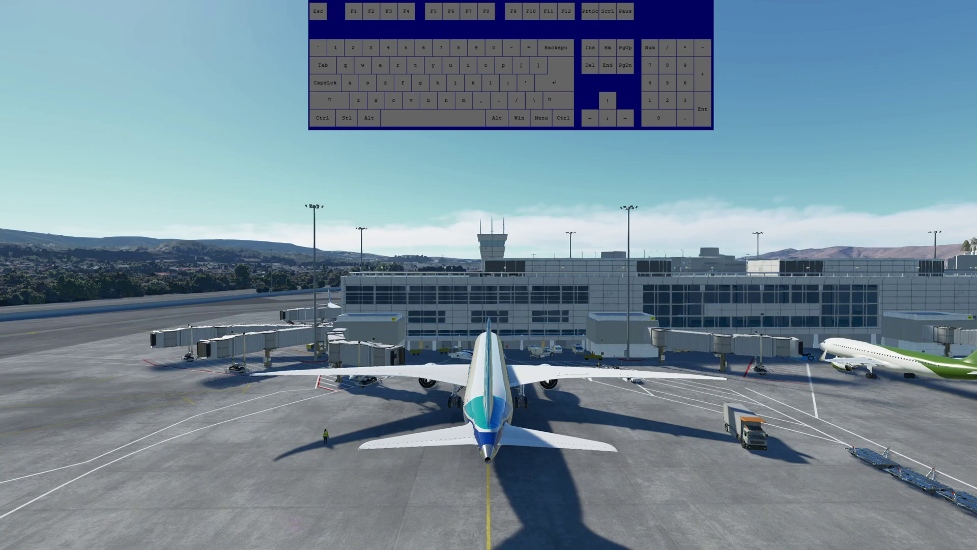
- Raise the drone camera over the airport with R and lower it back behind the airliner with F
{"action": "key", "text": "r"}
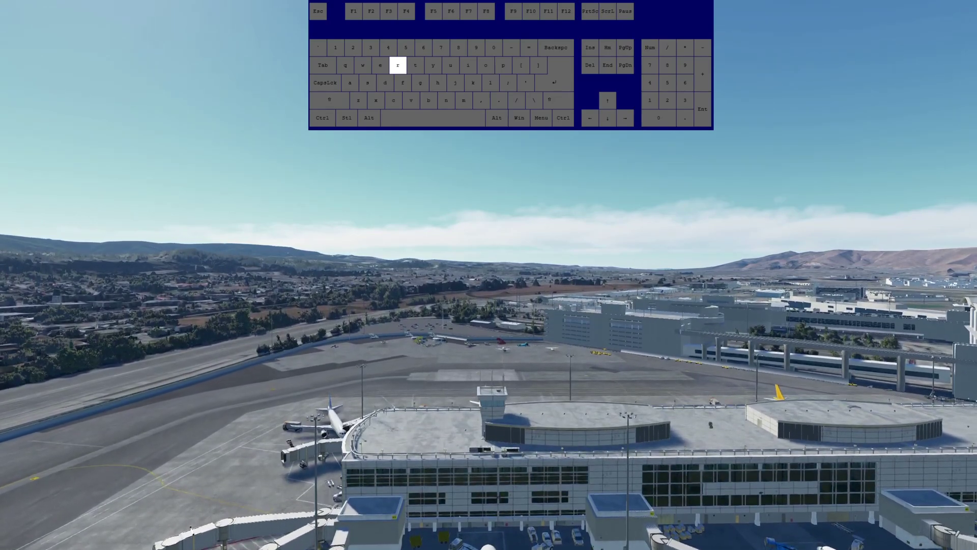
{"action": "key", "text": "f"}
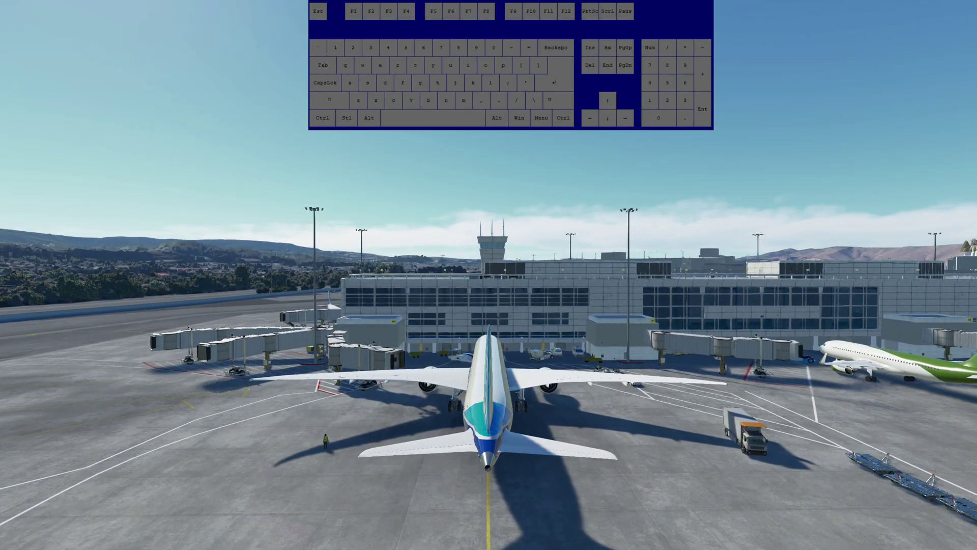
{"action": "key", "text": "F2"}
{"action": "key", "text": "r"}
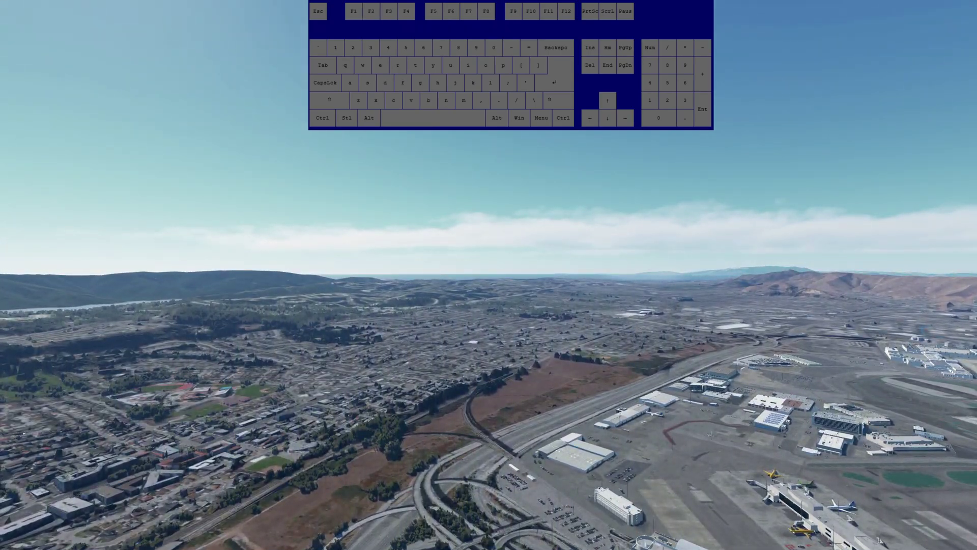
{"action": "key", "text": "f"}
{"action": "key", "text": "F1"}
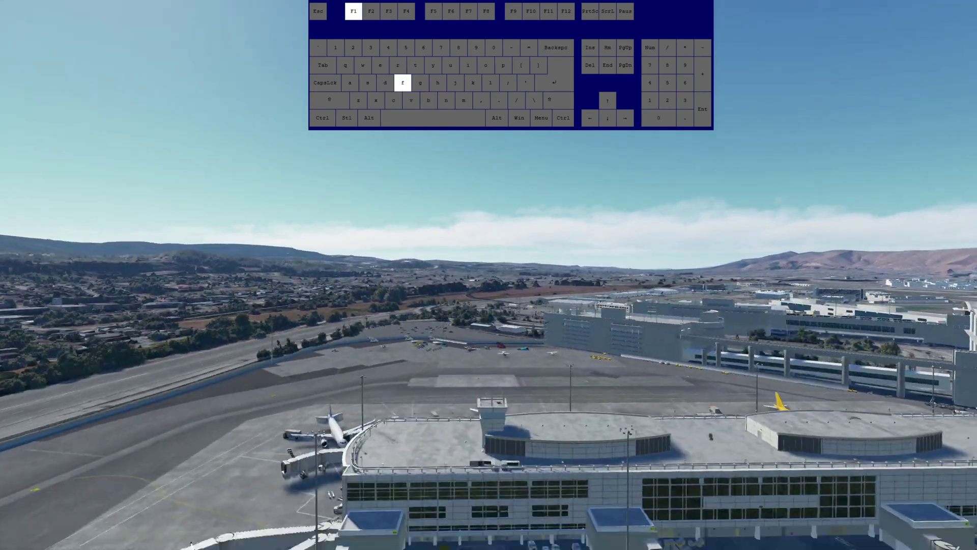
- Climb high over the airport once more, then descend to a low view over the apron and taxiways
{"action": "key", "text": "r"}
{"action": "key", "text": "F1"}
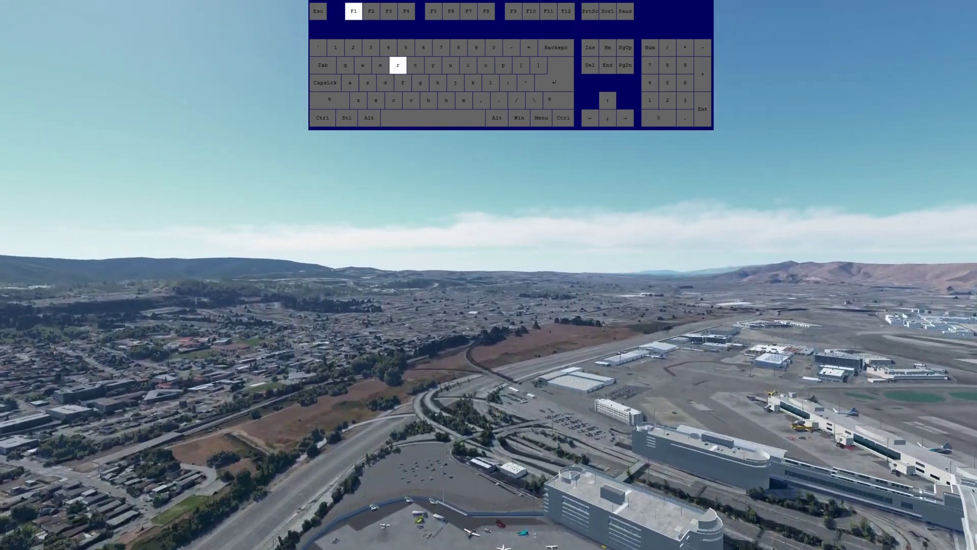
{"action": "key", "text": "f"}
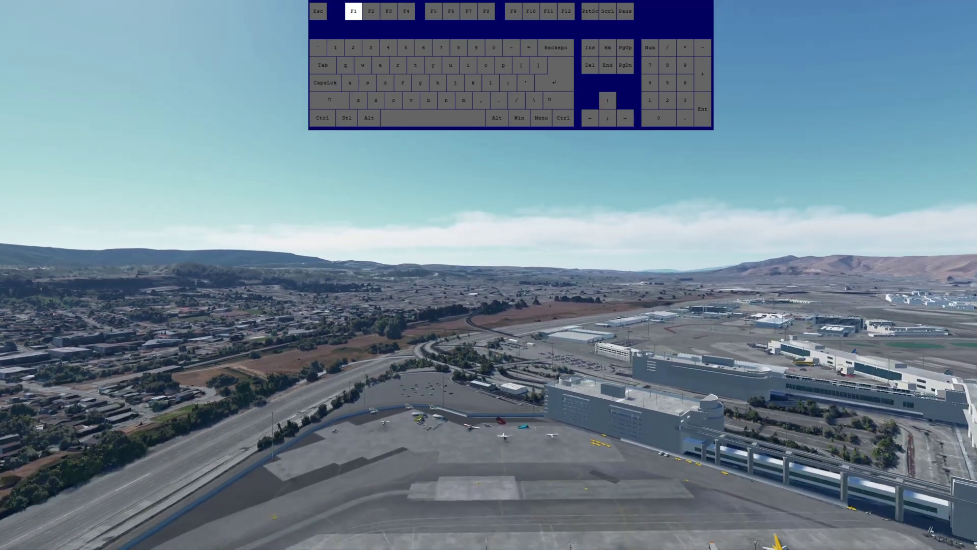
{"action": "key", "text": "f"}
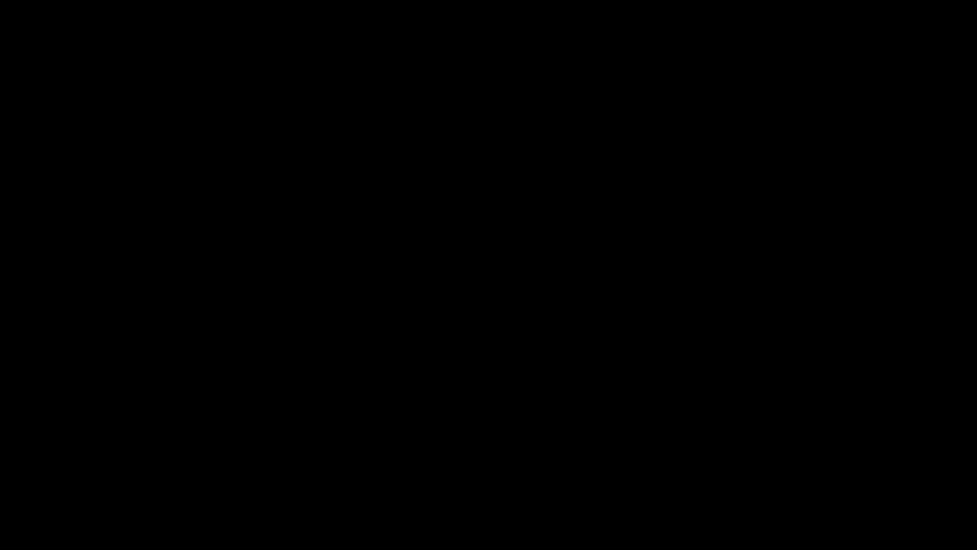
{"action": "key", "text": "e"}
{"action": "key", "text": "F3"}
{"action": "key", "text": "F3"}
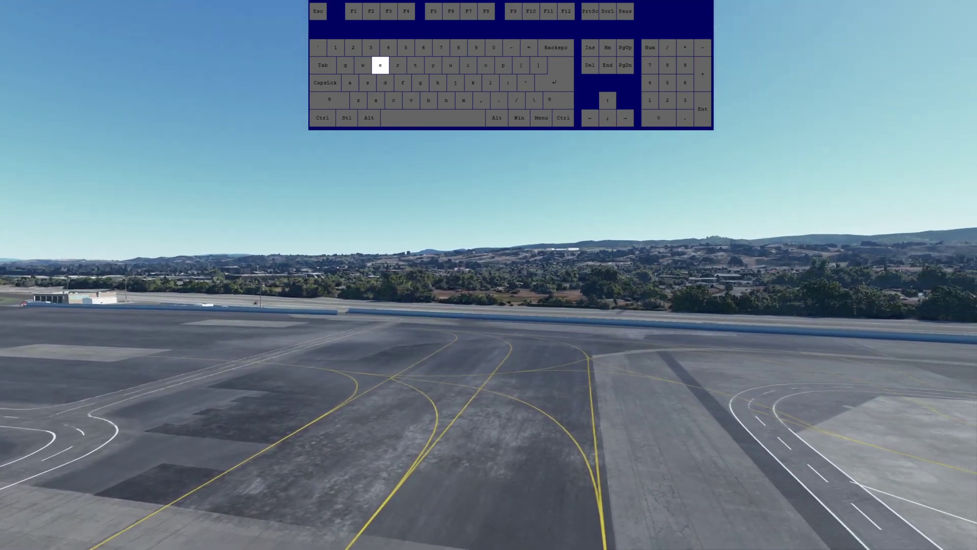
- Yaw the drone view left with Q and right with E over the airfield, then cycle to the cockpit and external views
{"action": "key", "text": "F4"}
{"action": "key", "text": "F3"}
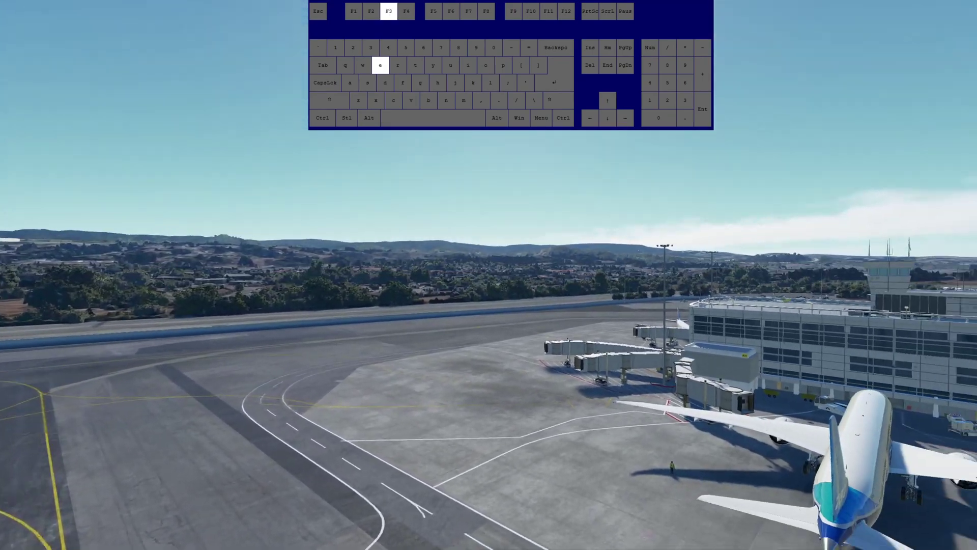
{"action": "key", "text": "q"}
{"action": "key", "text": "F3"}
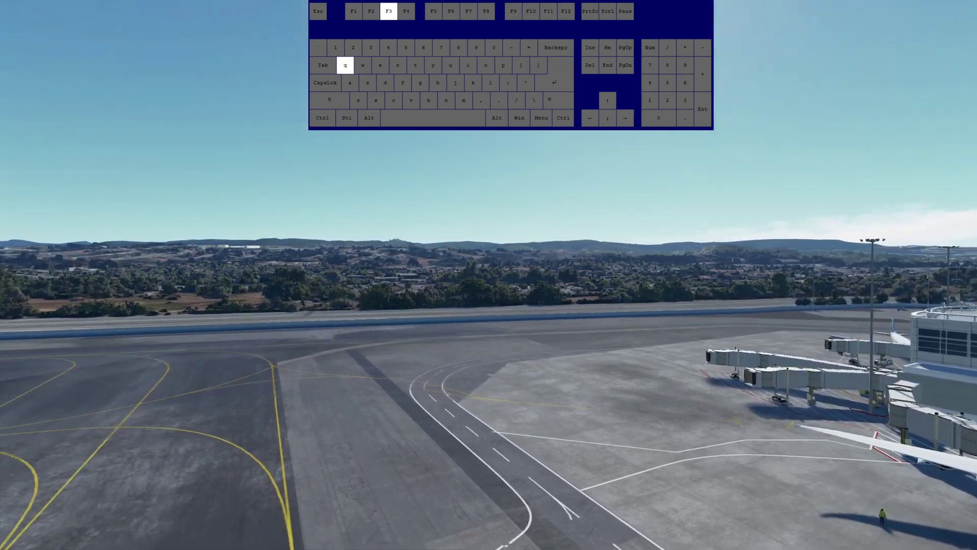
{"action": "key", "text": "F4"}
{"action": "key", "text": "F4"}
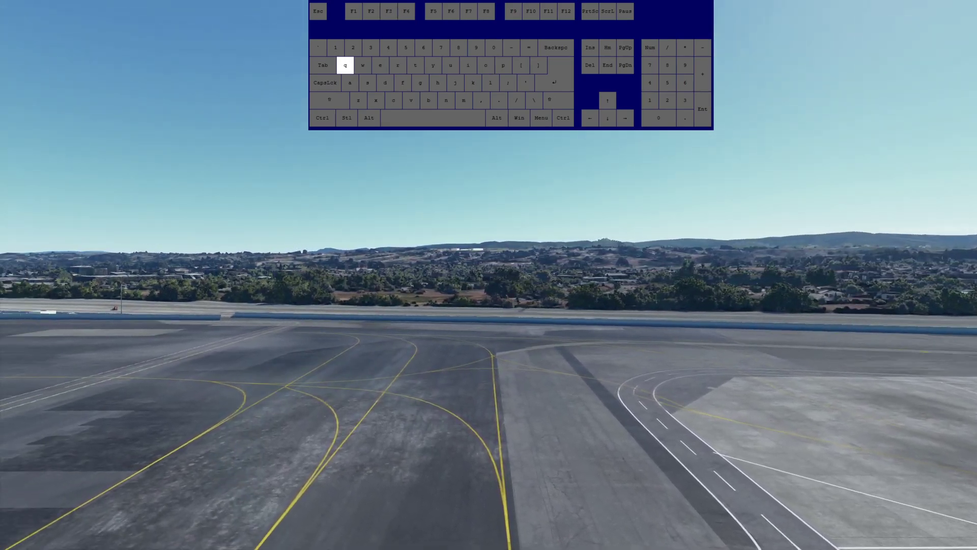
{"action": "key", "text": "e"}
{"action": "key", "text": "F4"}
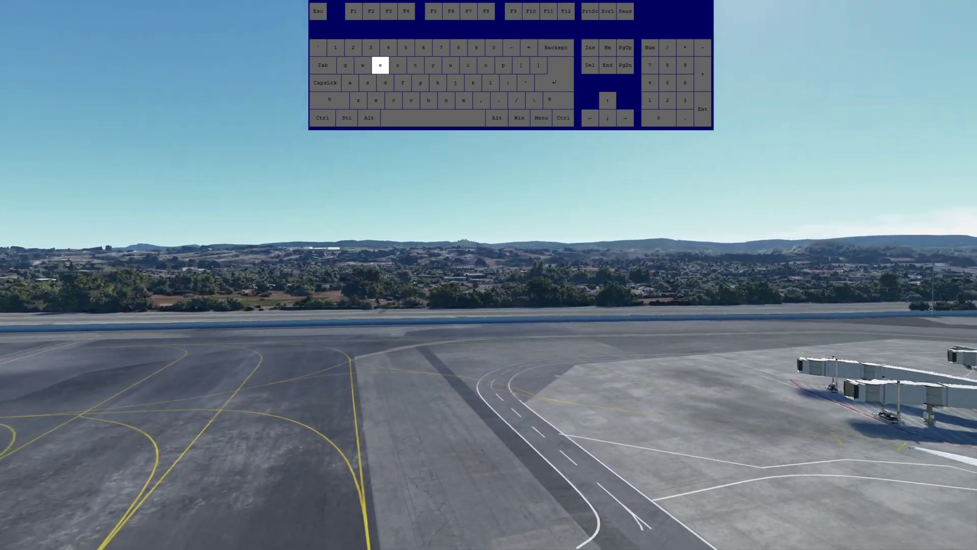
{"action": "key", "text": "F3"}
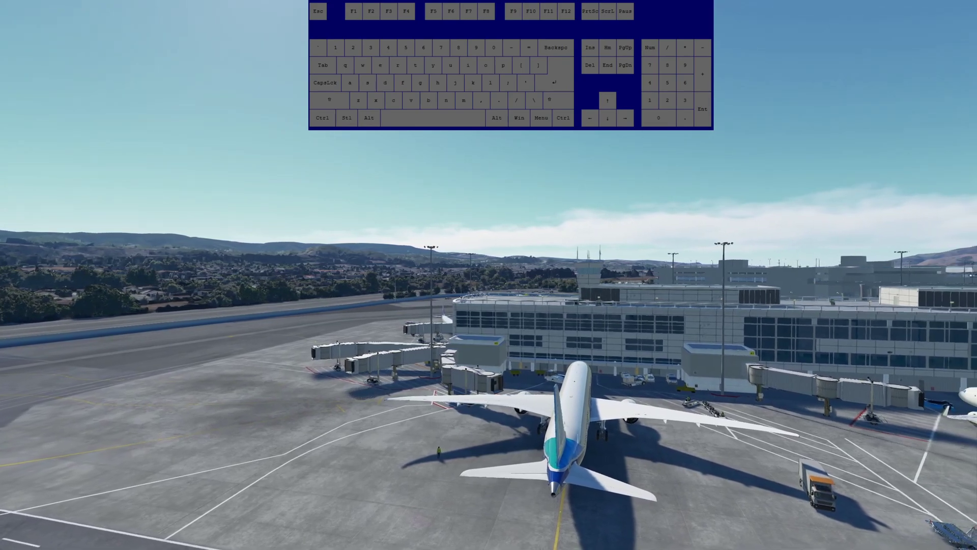
{"action": "key", "text": "Insert"}
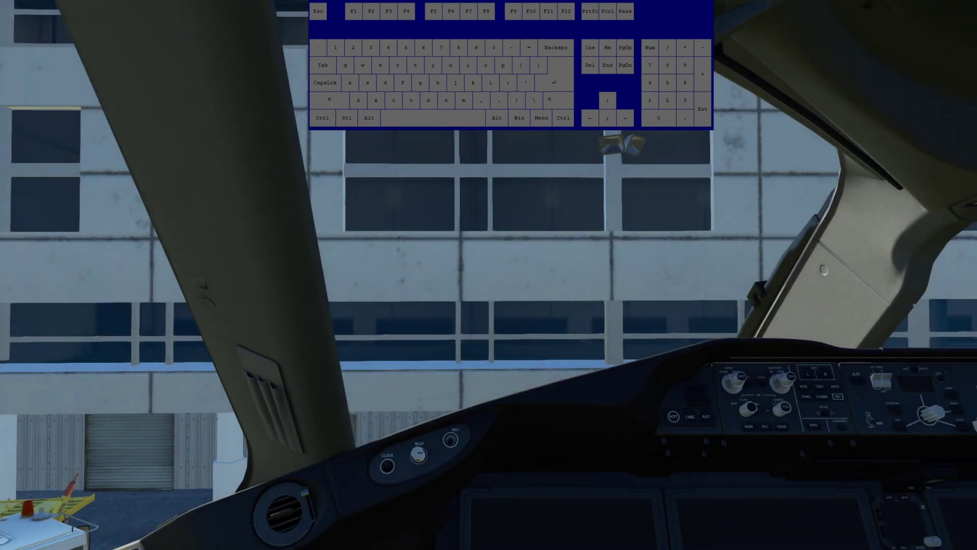
{"action": "key", "text": "Insert"}
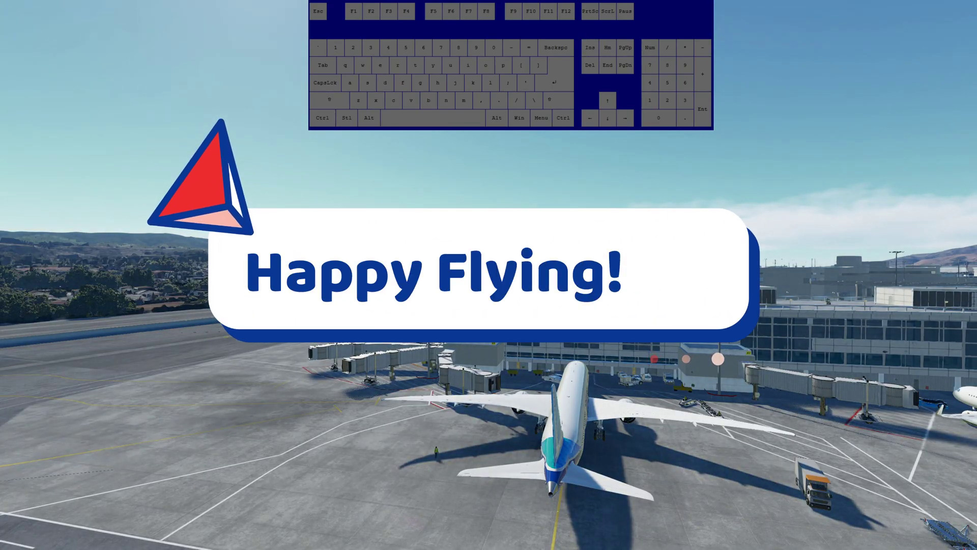